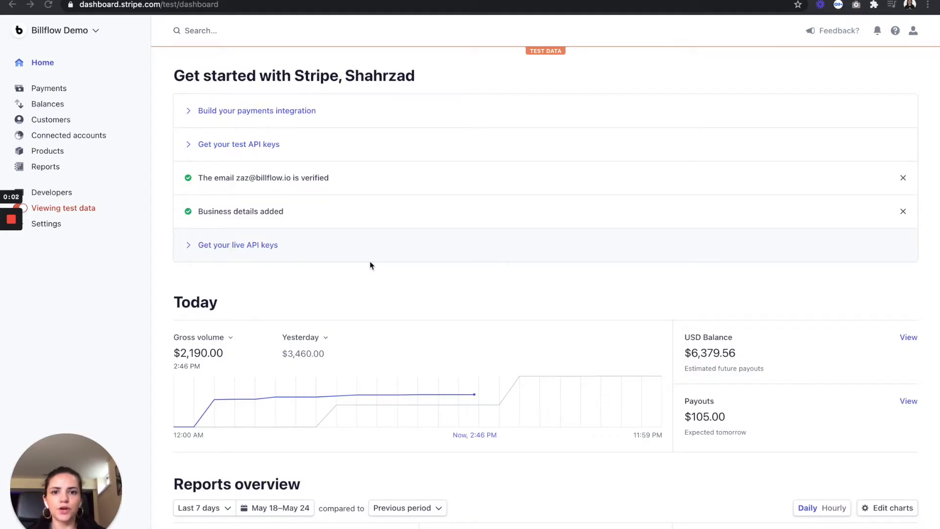
In Tax settings, make Software as a service (SaaS) the default product tax code.
left_click(49, 225)
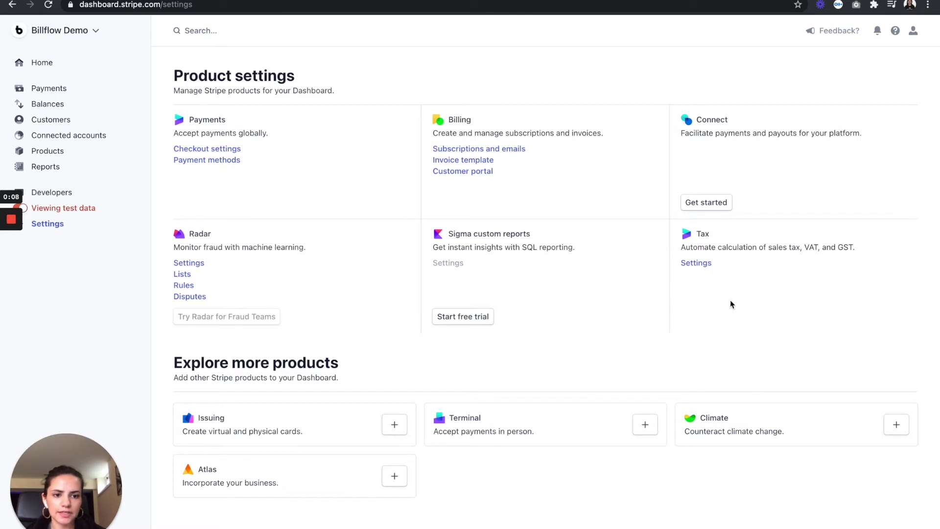
left_click(703, 266)
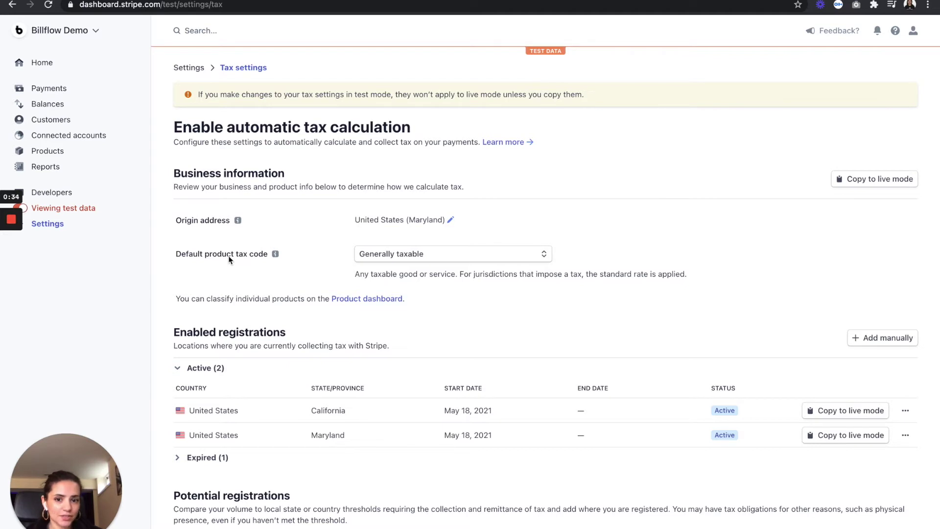
left_click(426, 265)
scroll(406, 368, "down", 3)
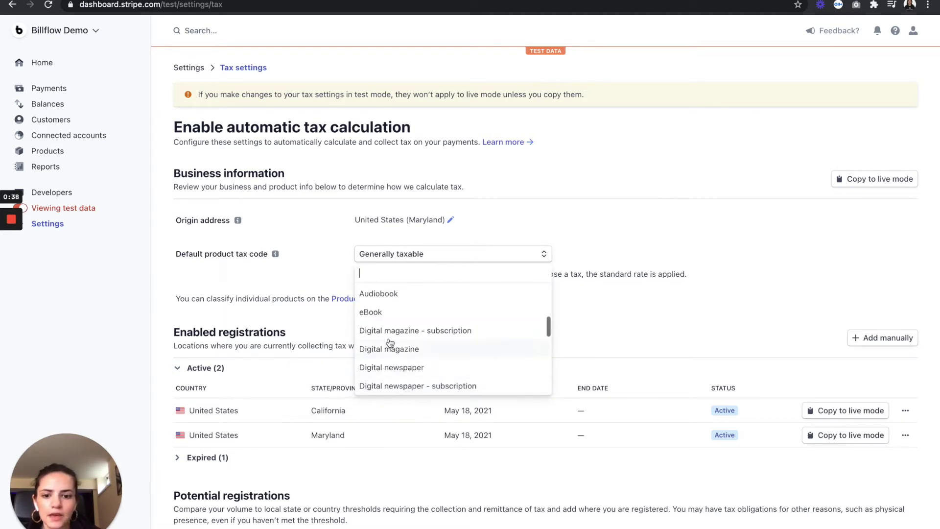
scroll(383, 325, "up", 5)
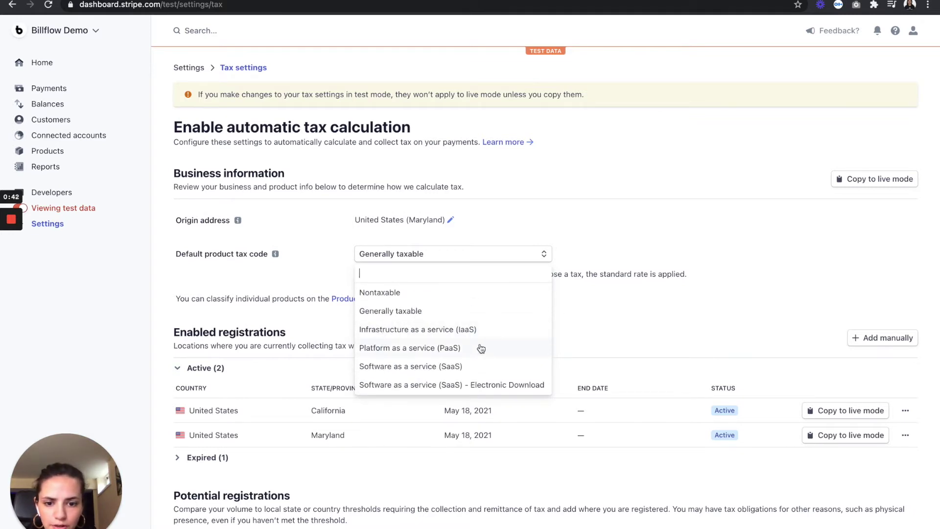
left_click(475, 366)
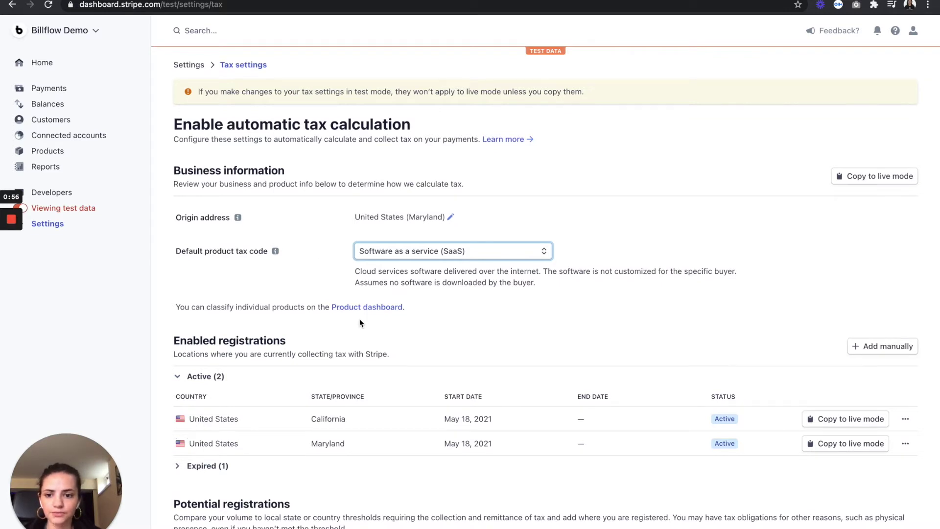
scroll(359, 319, "down", 1)
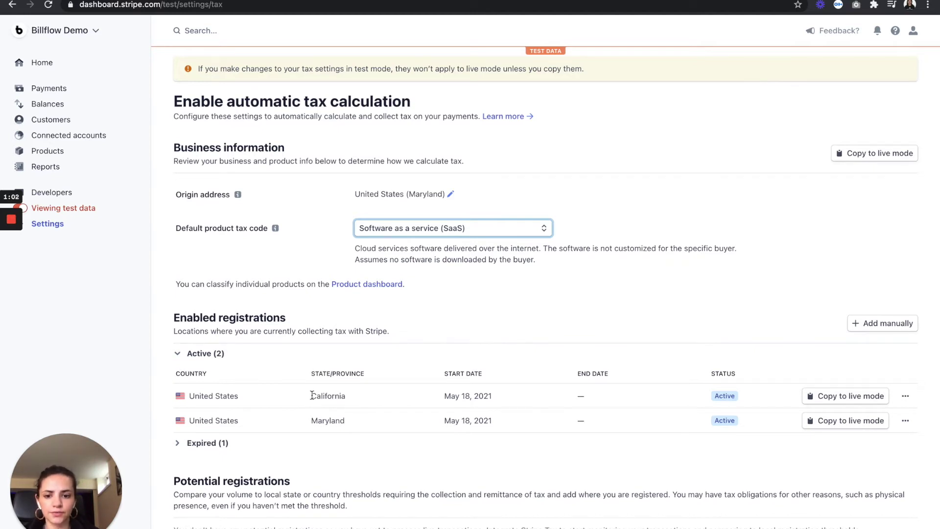
Add a Belgium VAT MOSS tax registration collecting immediately from May 24, 2021.
left_click_drag(312, 395, 364, 400)
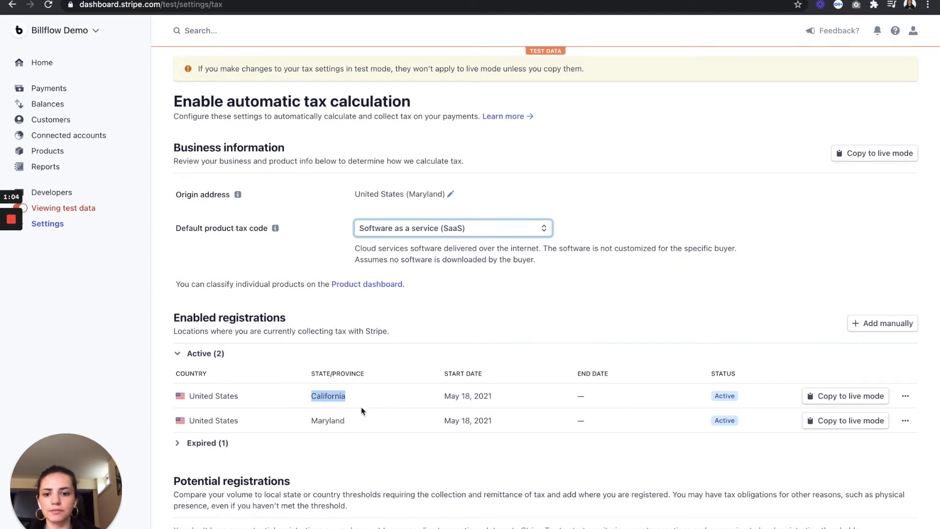
left_click(364, 412)
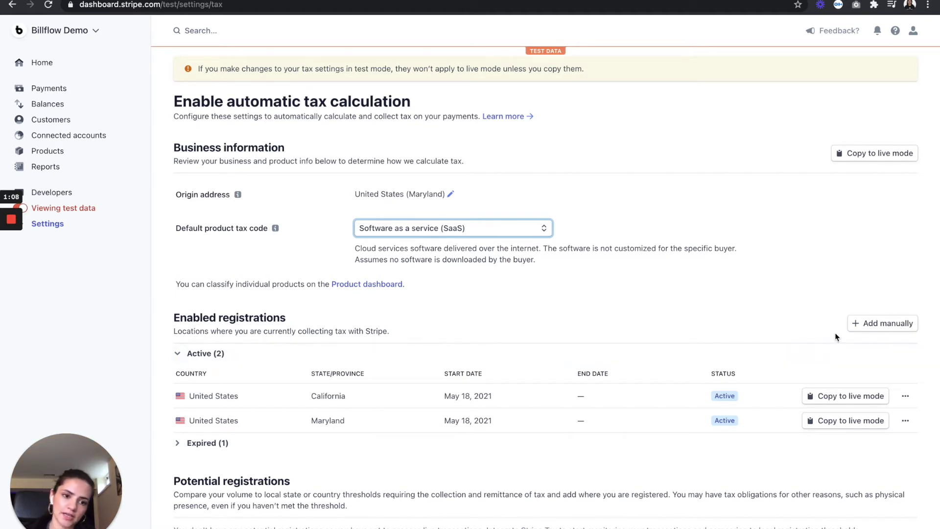
left_click(862, 327)
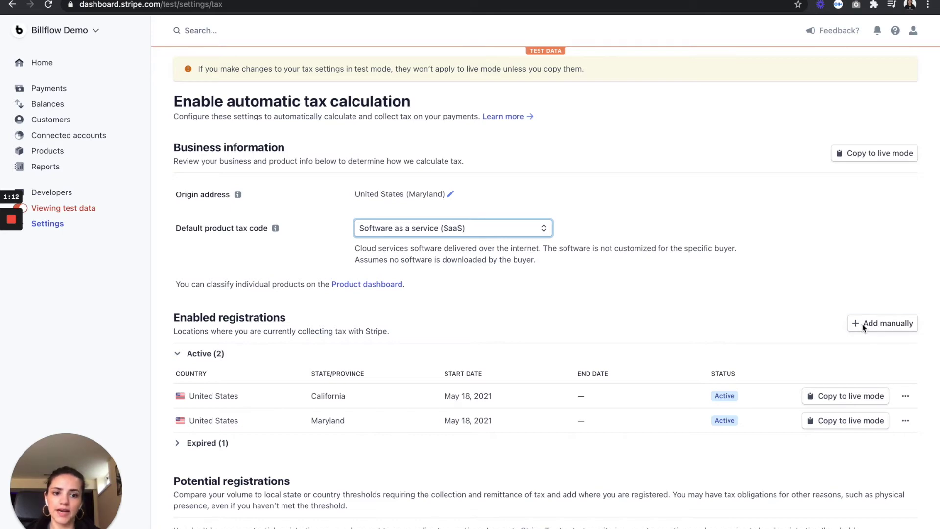
left_click(433, 229)
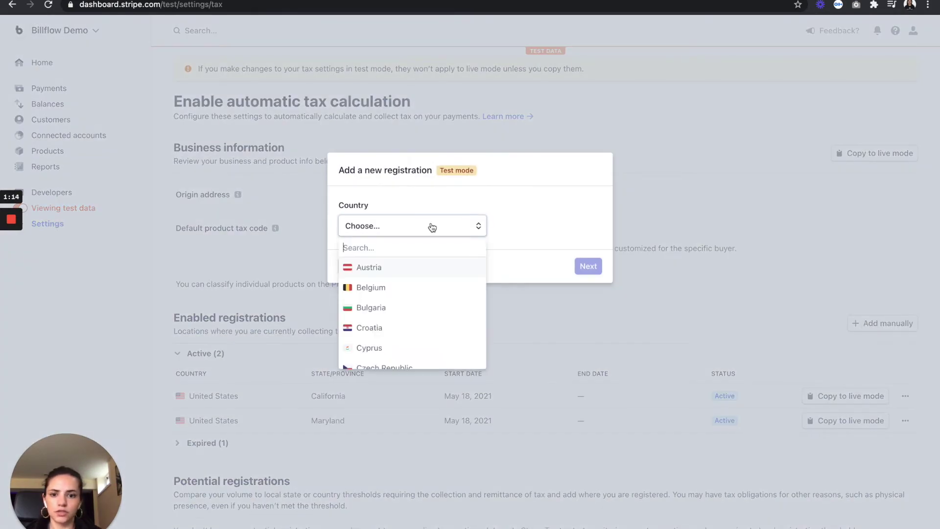
left_click(416, 292)
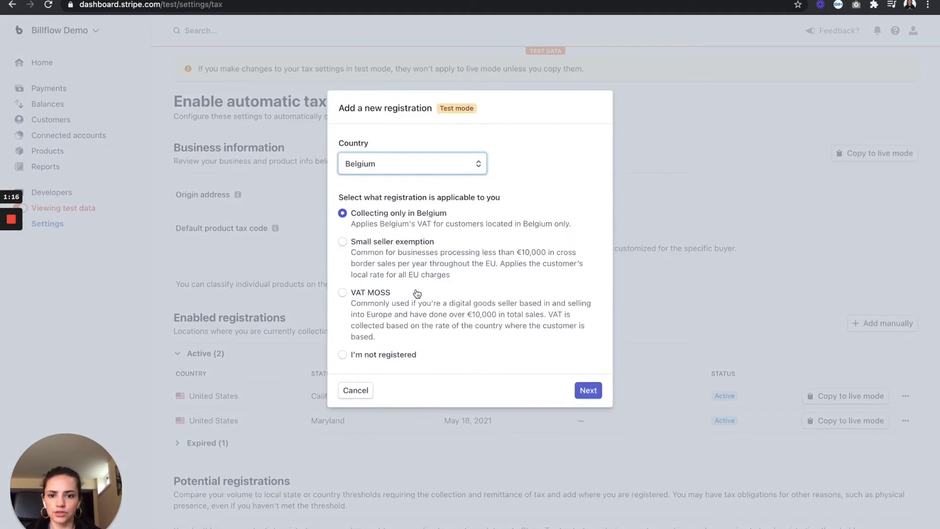
left_click(343, 296)
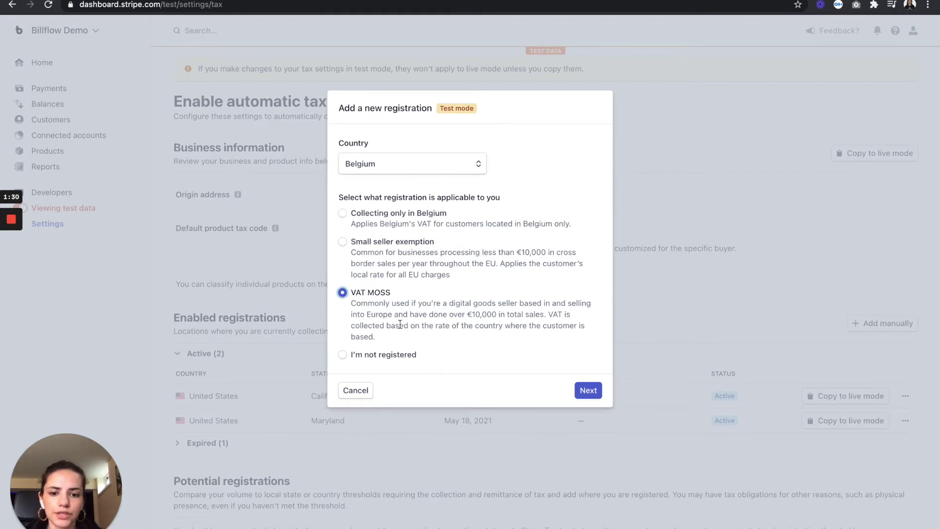
left_click_drag(433, 314, 509, 314)
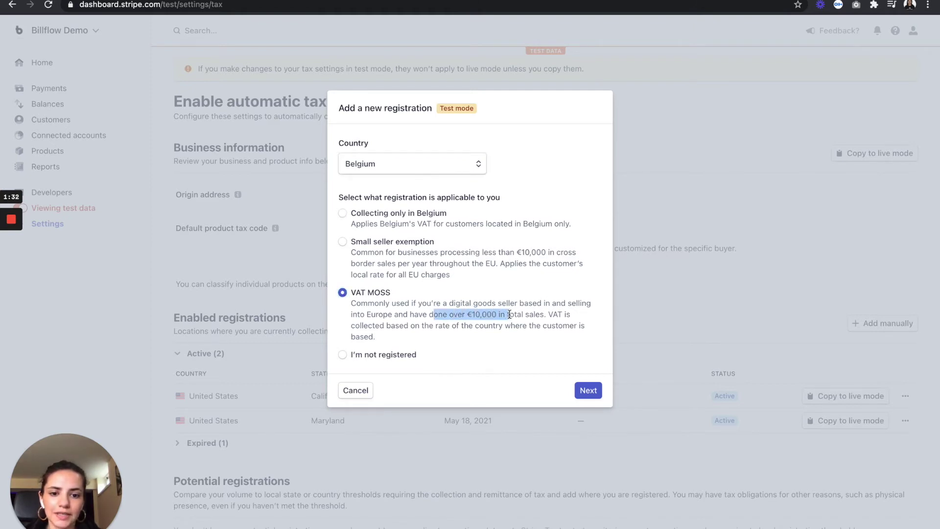
left_click(510, 314)
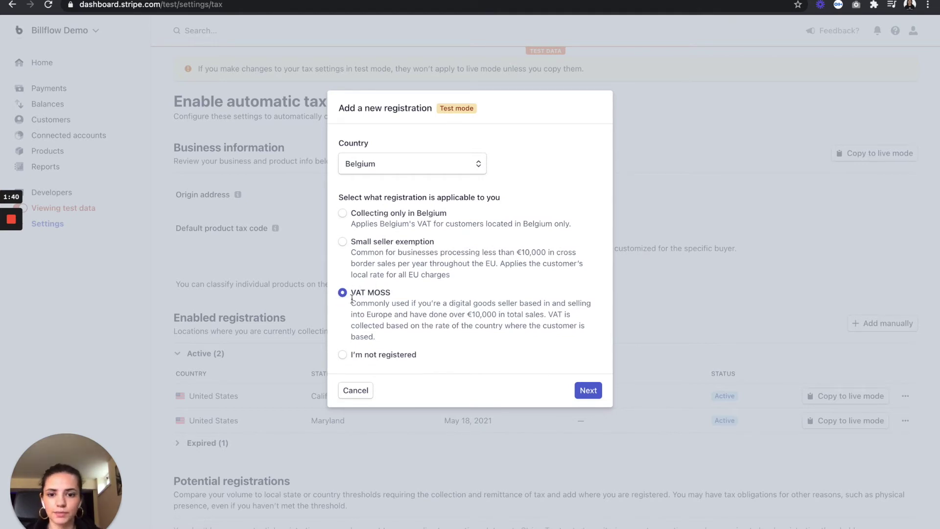
left_click(590, 392)
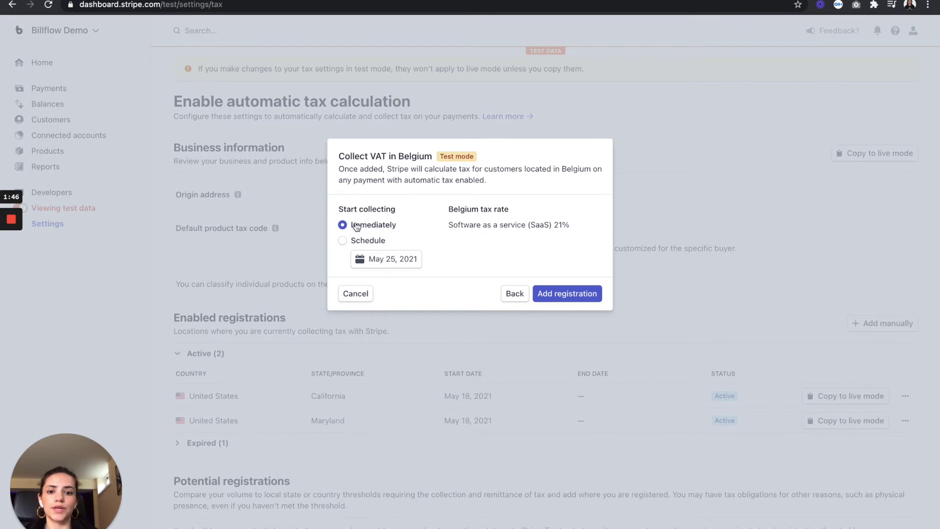
left_click(578, 300)
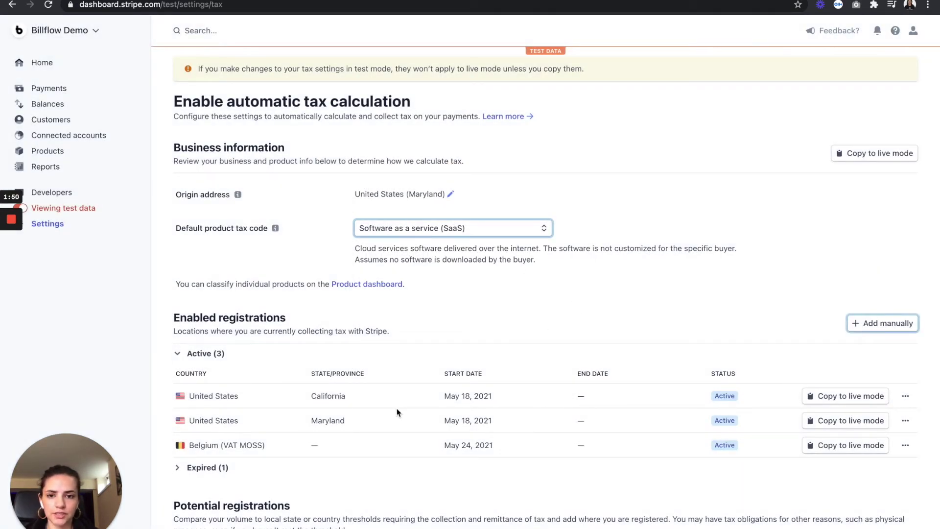
scroll(504, 296, "down", 1)
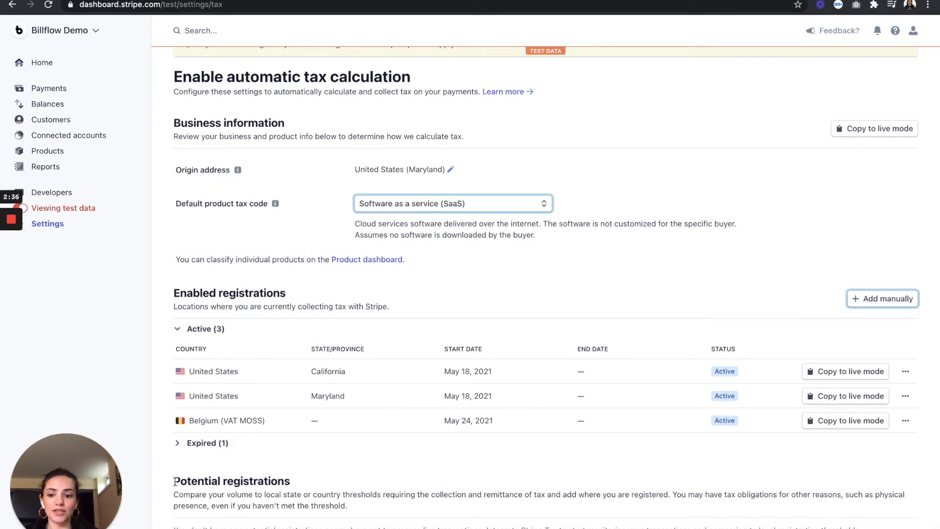
left_click_drag(175, 481, 300, 483)
left_click(301, 483)
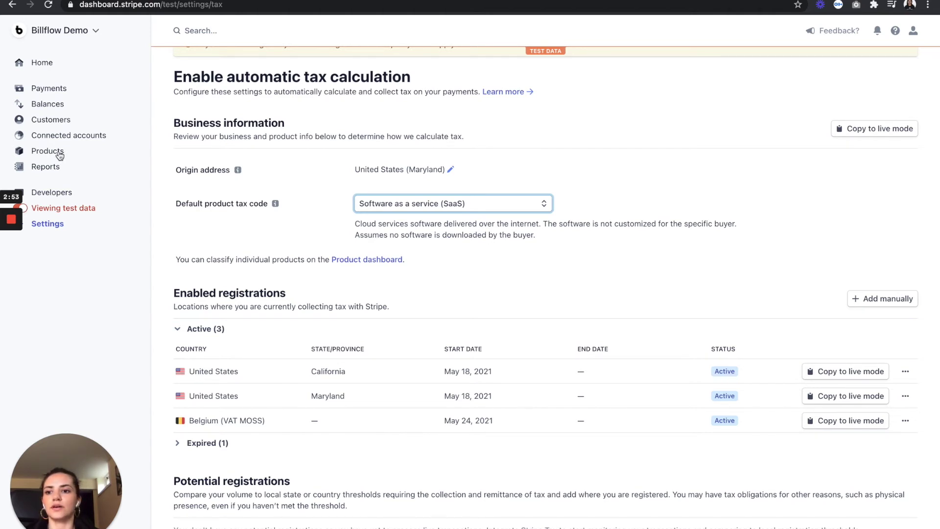
left_click(59, 155)
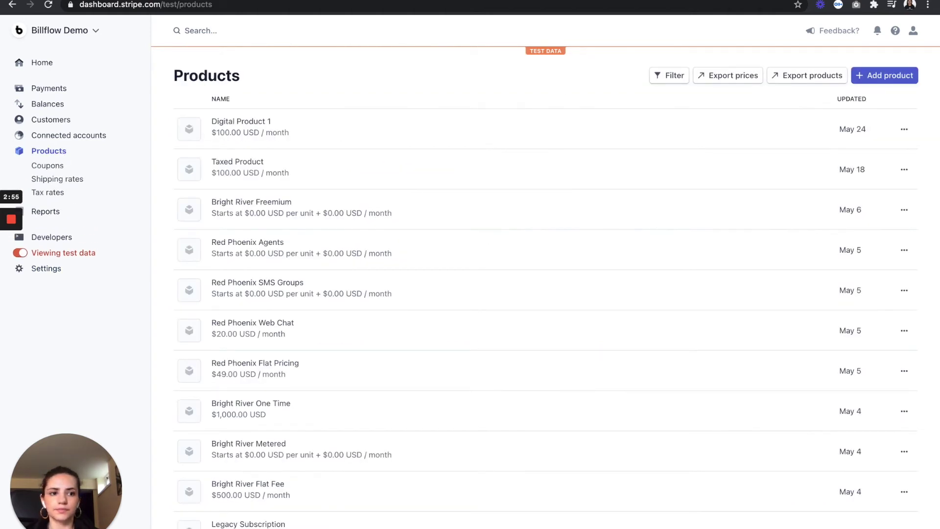
Start a new product named SaaS Platform with the SaaS tax code.
left_click(893, 78)
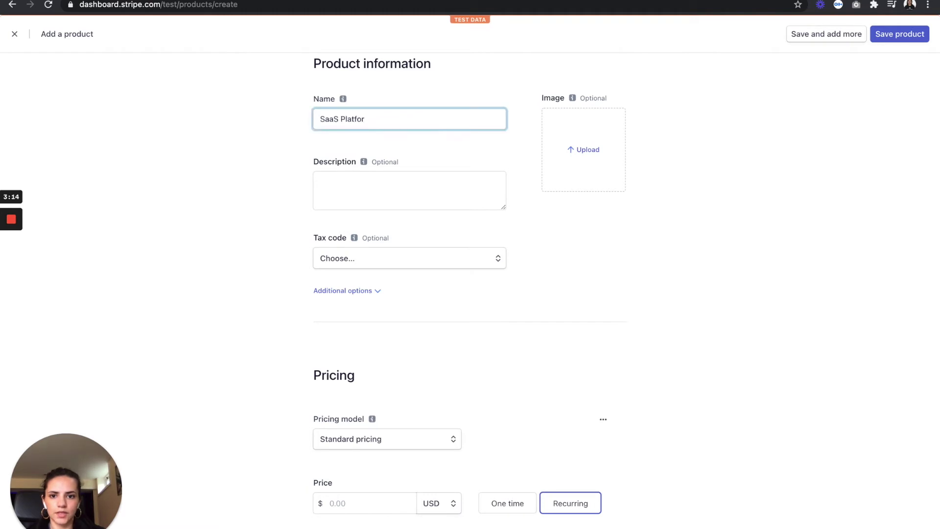
type("m")
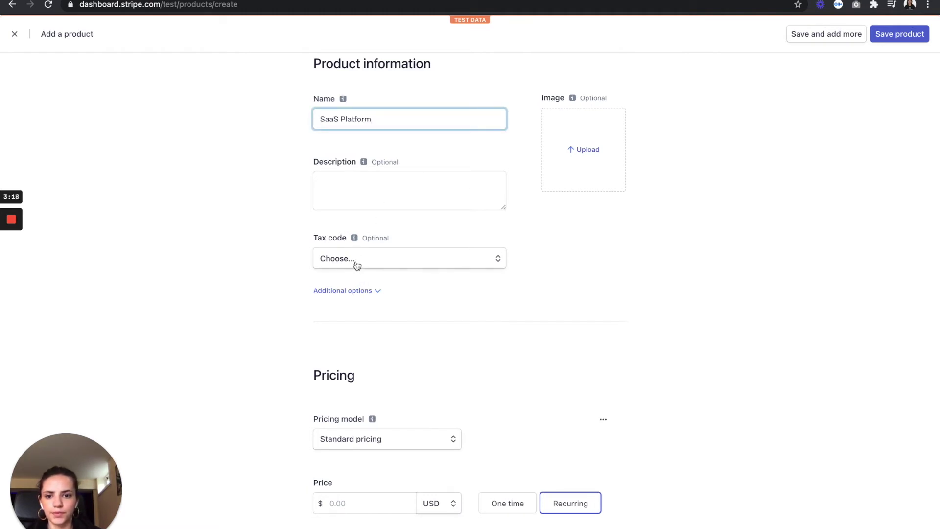
left_click(337, 265)
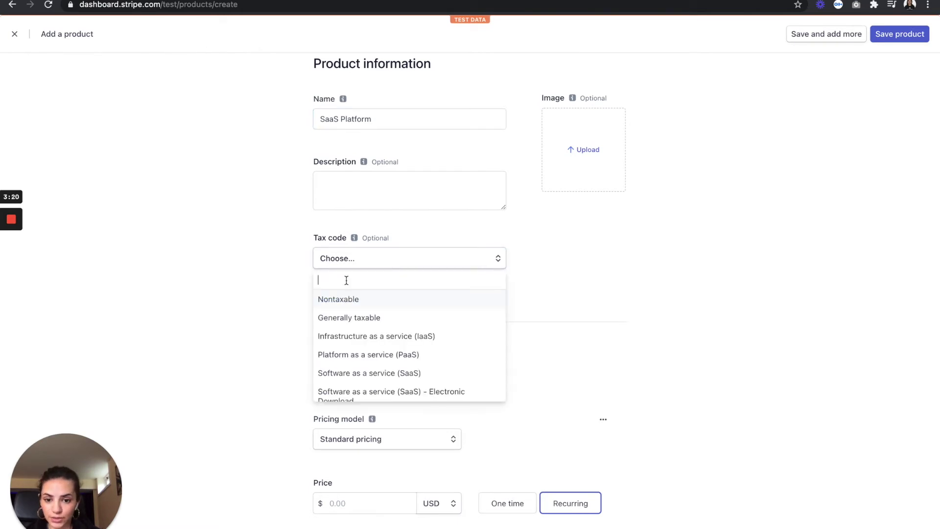
left_click(358, 375)
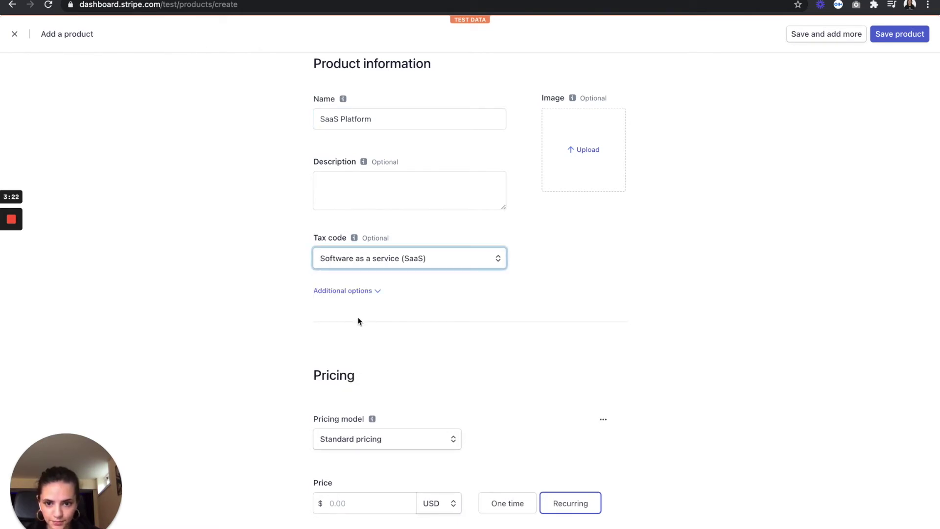
Price the product at $150.00 USD recurring monthly, with tax behavior Exclusive.
scroll(358, 321, "down", 5)
left_click(364, 258)
type("150")
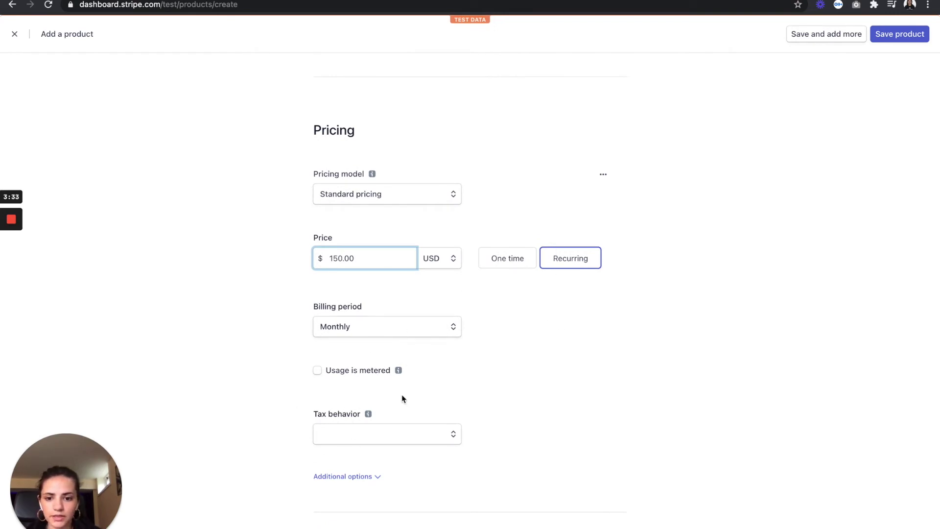
scroll(400, 412, "down", 2)
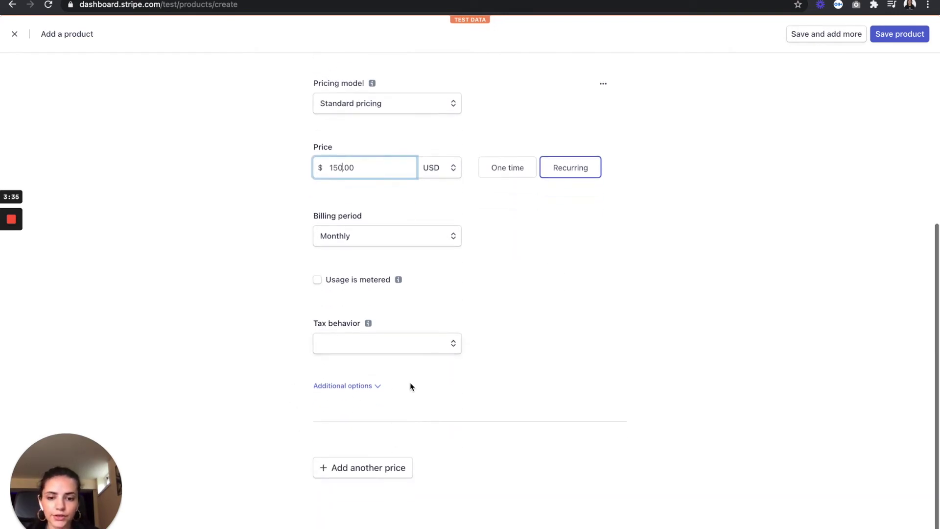
left_click(418, 348)
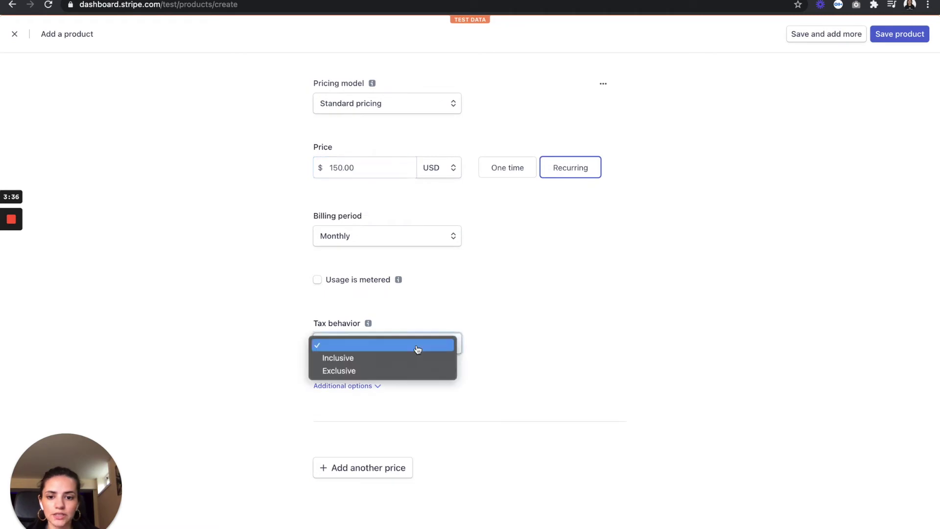
left_click(362, 373)
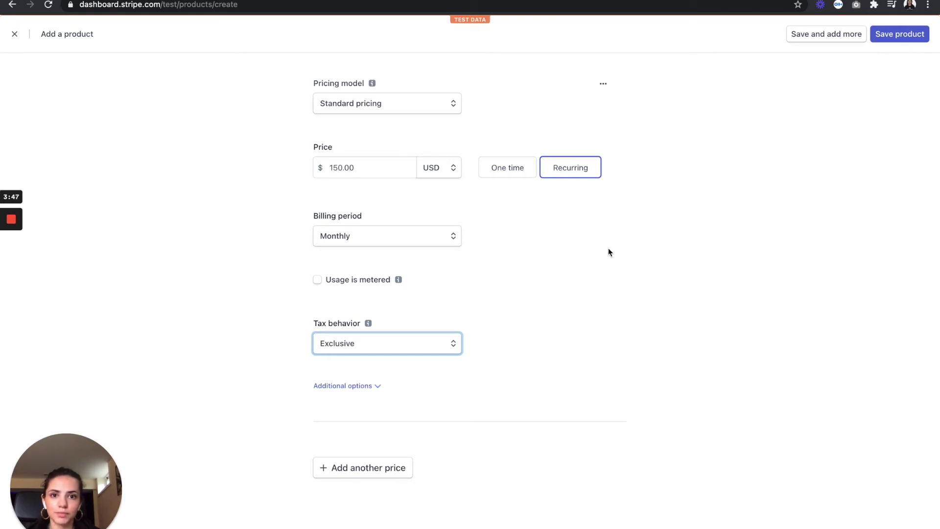
scroll(623, 235, "up", 7)
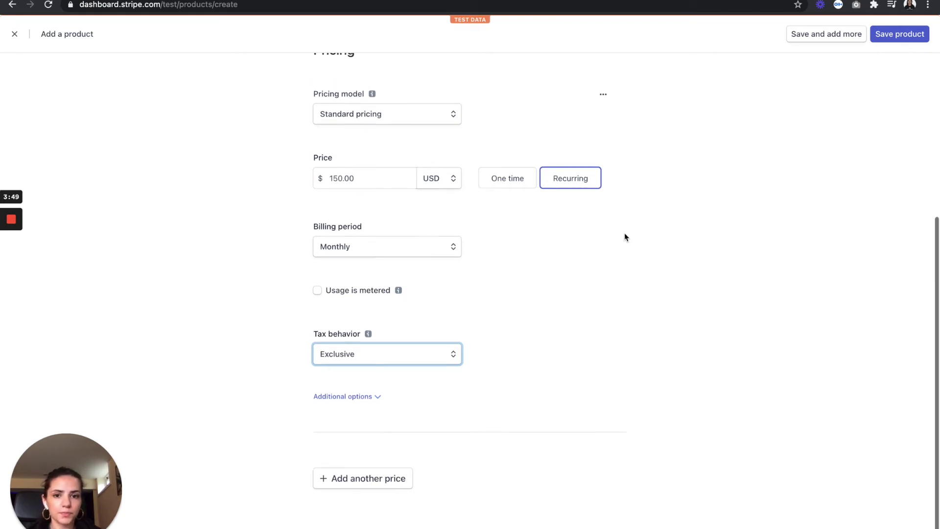
left_click(353, 292)
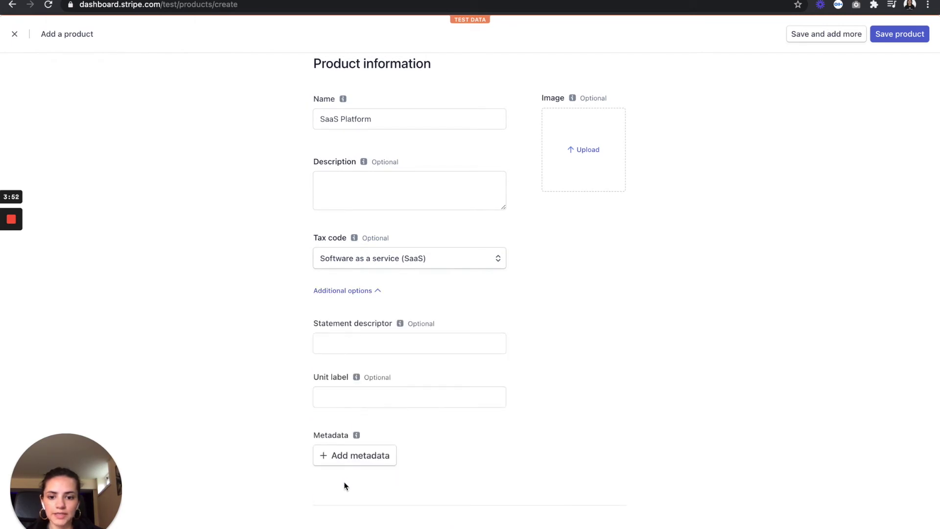
Add metadata sb_service = SaaS and sb_tier = Access, then save the SaaS Platform product.
scroll(344, 457, "down", 4)
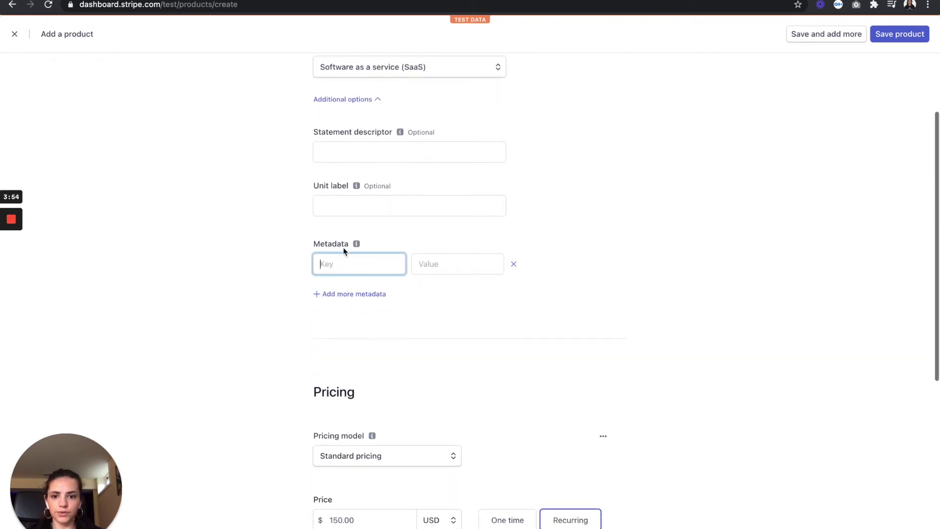
type("sb_service")
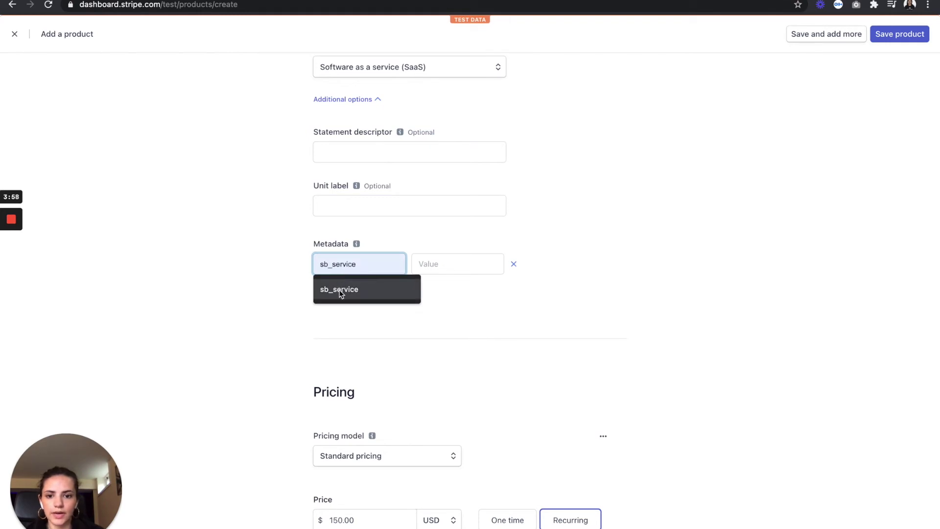
left_click(342, 290)
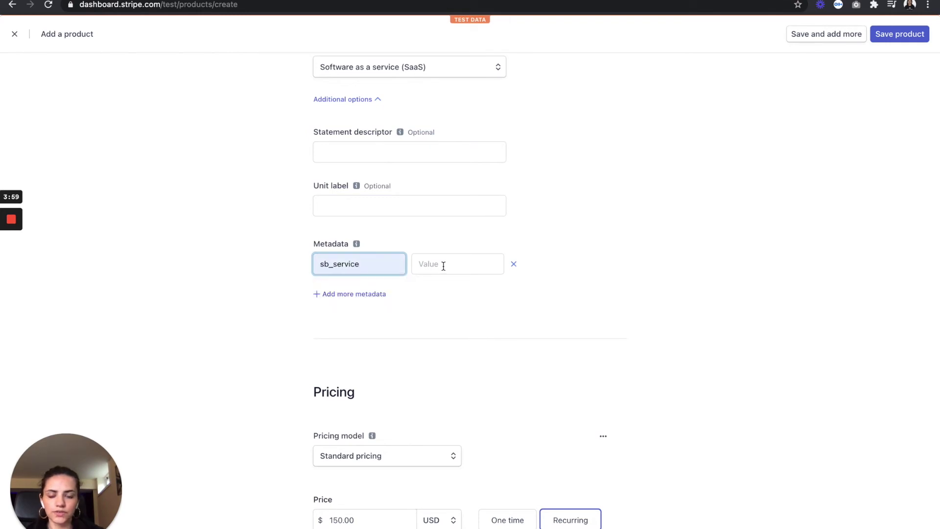
left_click(443, 266)
type("SaaS")
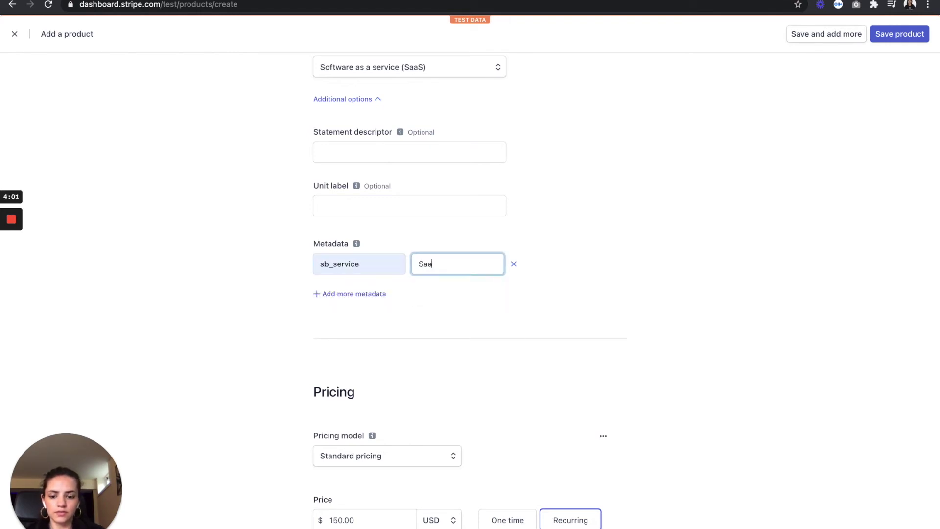
left_click(353, 294)
type("sb_tier")
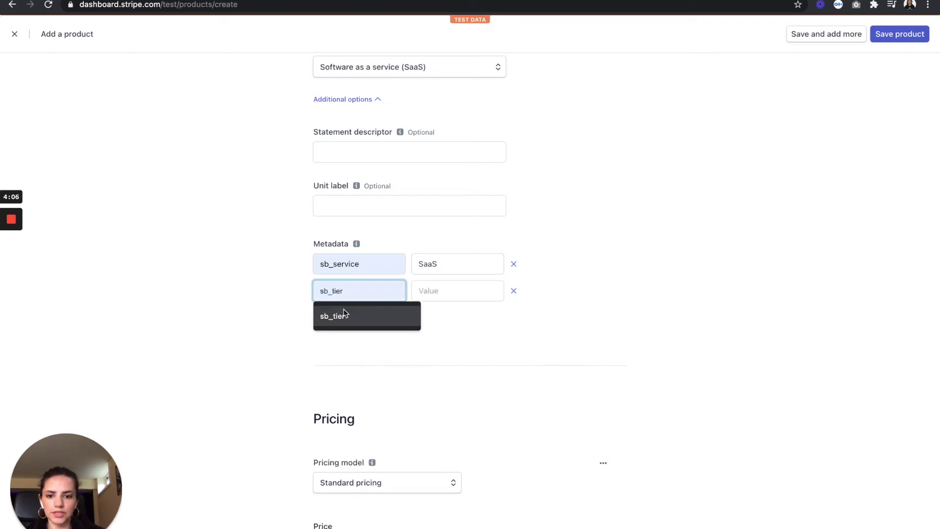
left_click(346, 315)
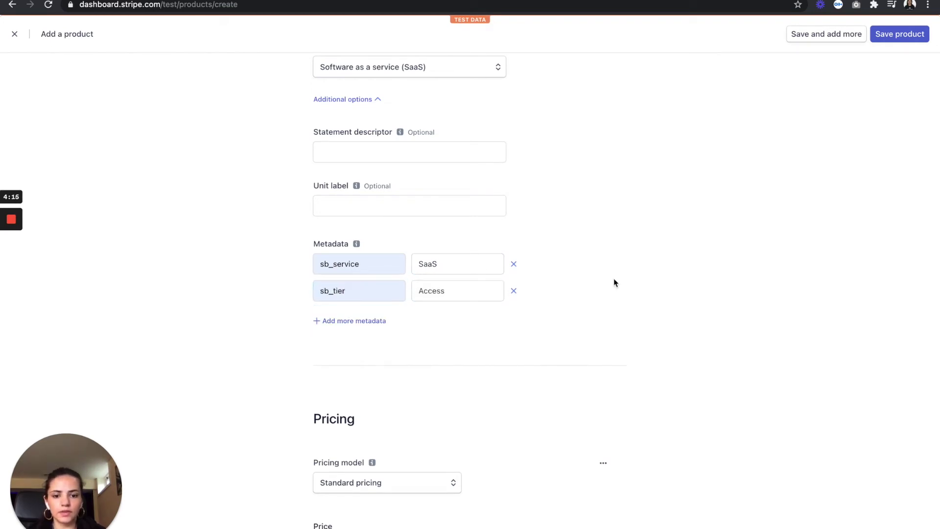
left_click(900, 39)
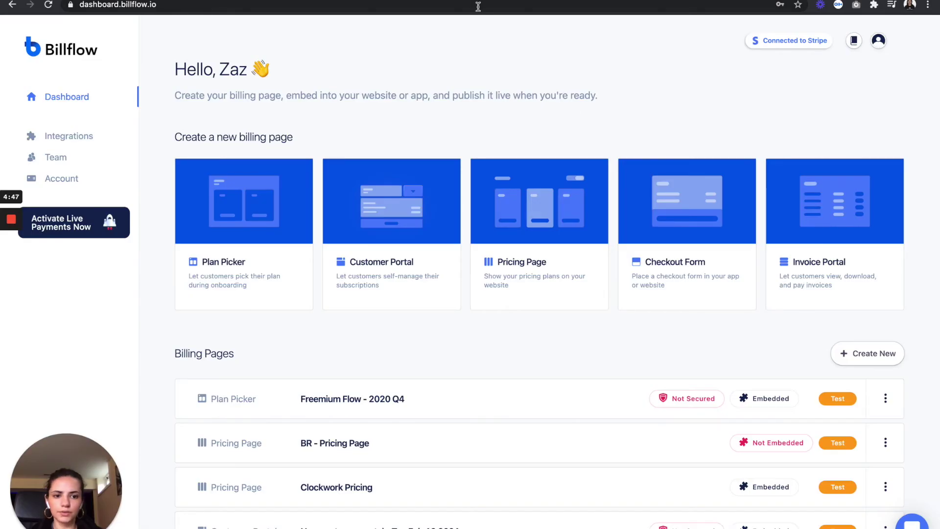
Create a new Checkout Form page using the SaaS service and expand its Checkout Settings.
left_click(688, 248)
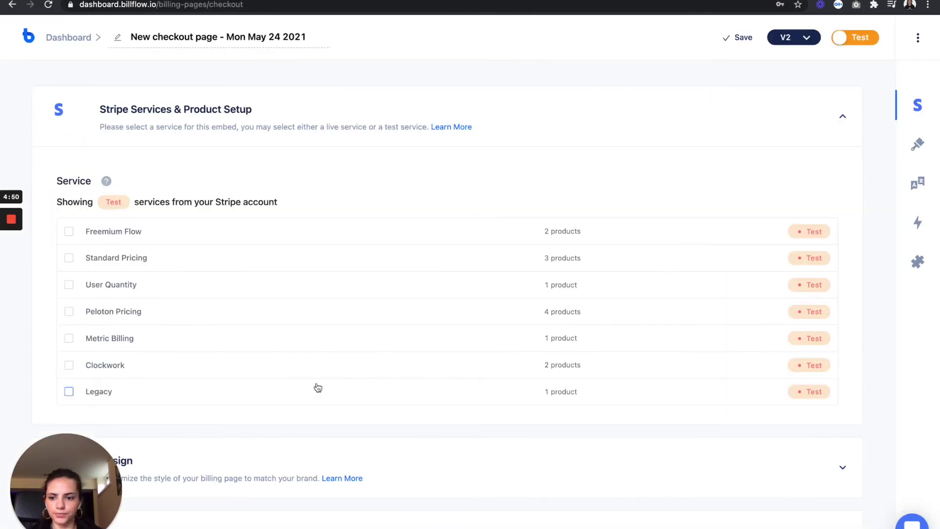
scroll(317, 387, "down", 3)
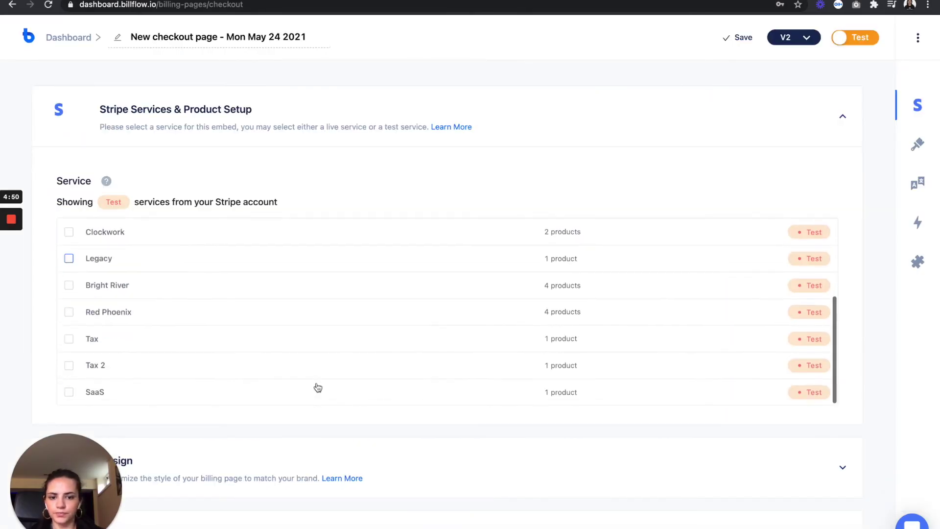
left_click(76, 396)
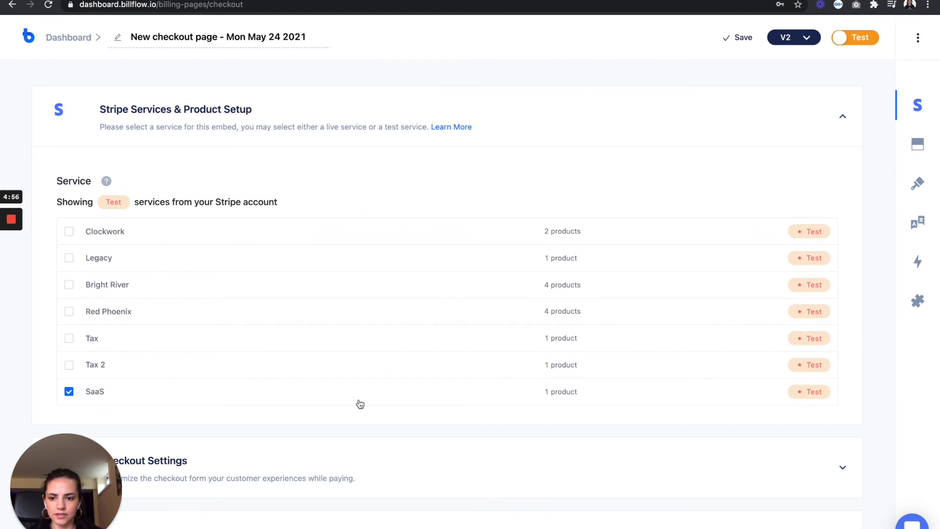
scroll(359, 430, "down", 5)
scroll(358, 392, "up", 1)
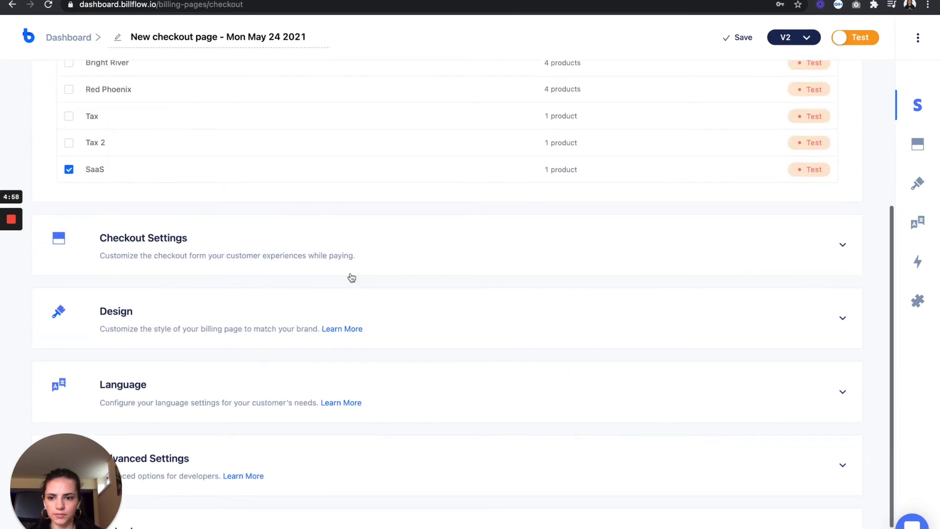
left_click(375, 250)
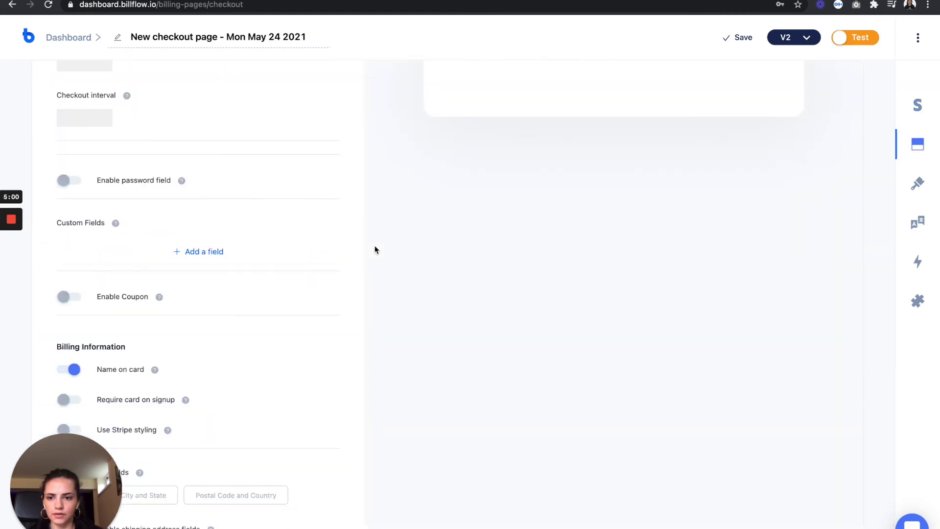
scroll(375, 248, "up", 5)
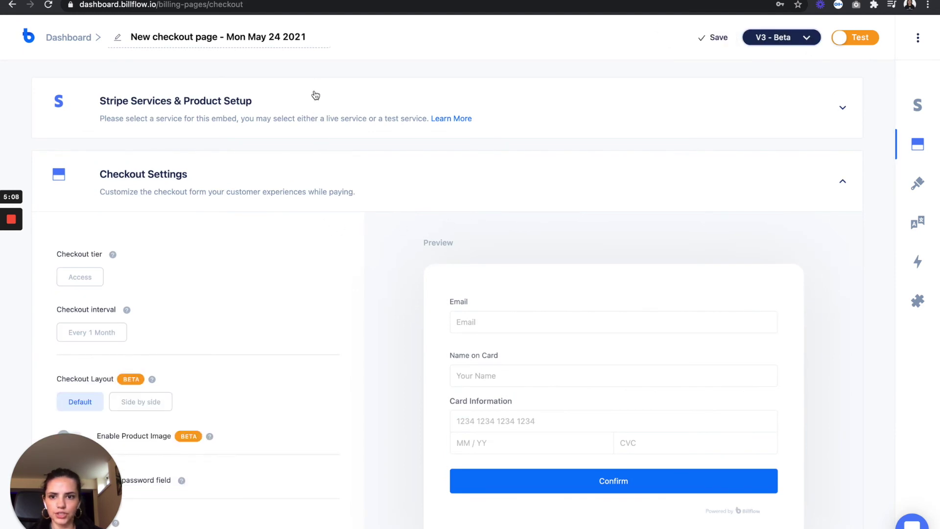
Rename the checkout to 'SaaS Tax' and enable automatic tax with a European VAT number field.
double_click(301, 38)
triple_click(302, 37)
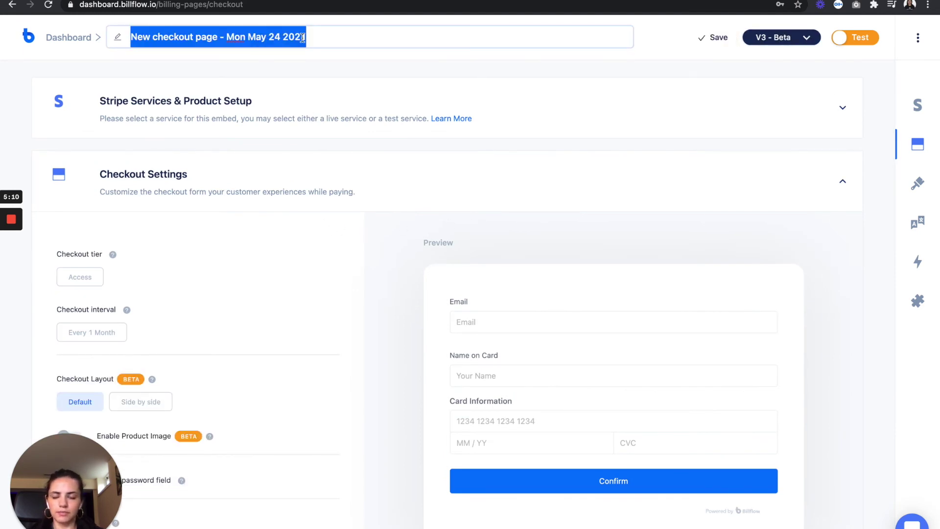
type("SaaS Tax")
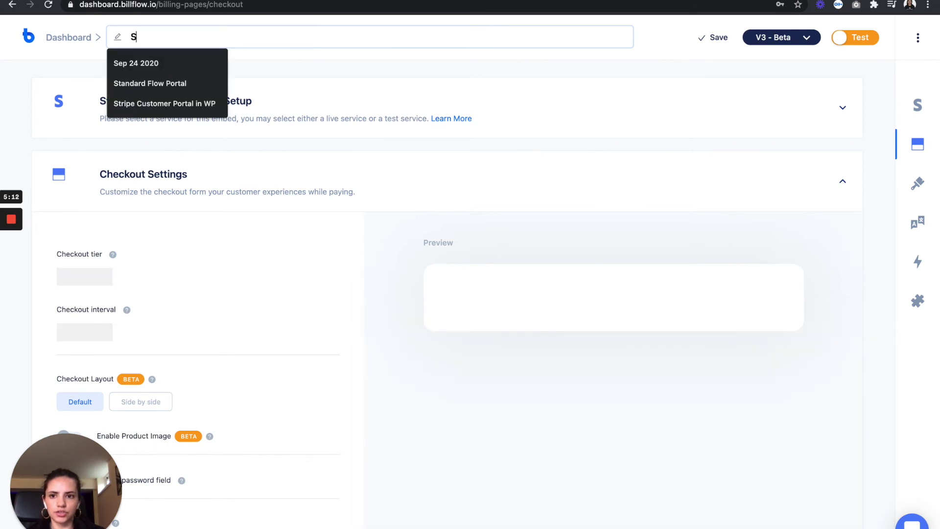
scroll(273, 289, "down", 9)
scroll(273, 289, "down", 15)
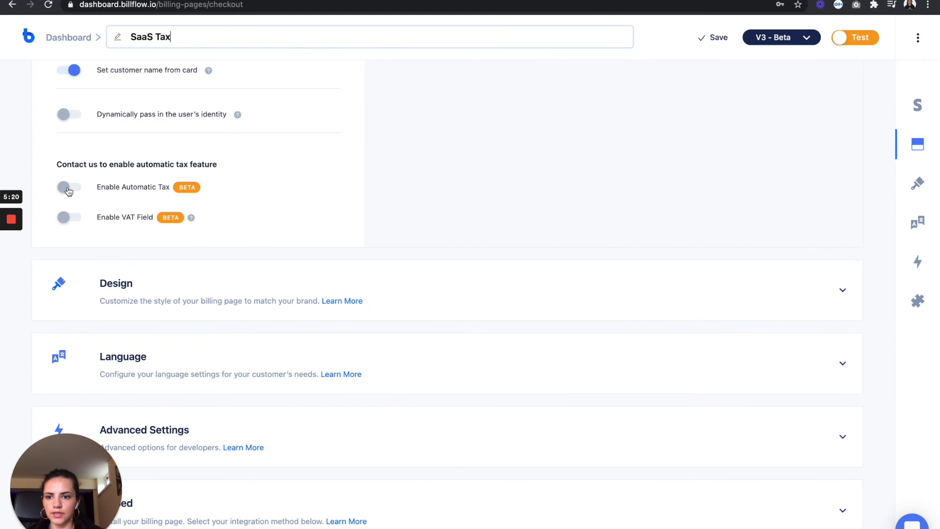
left_click(68, 189)
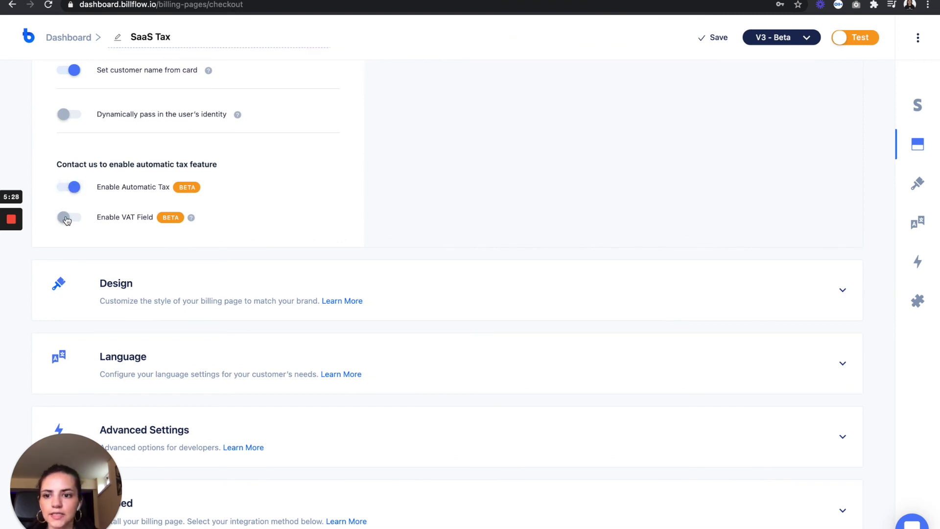
left_click(66, 219)
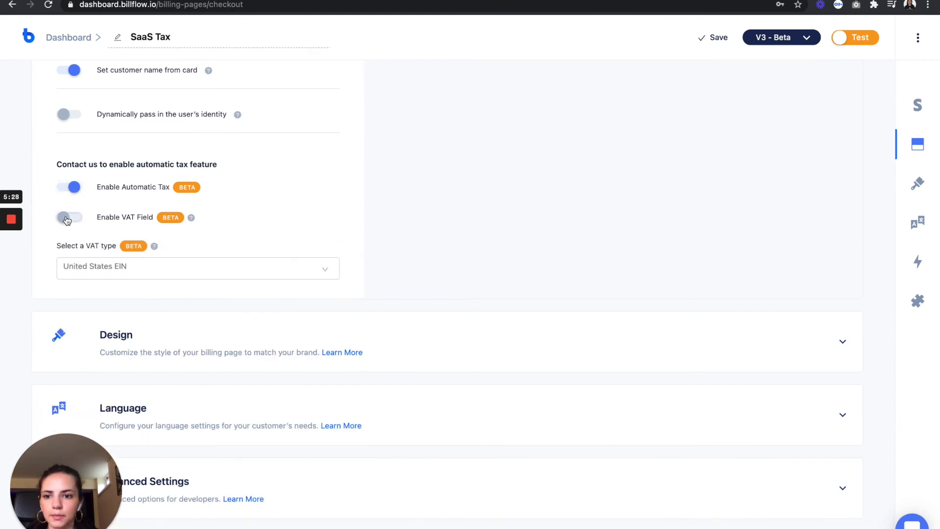
left_click(148, 277)
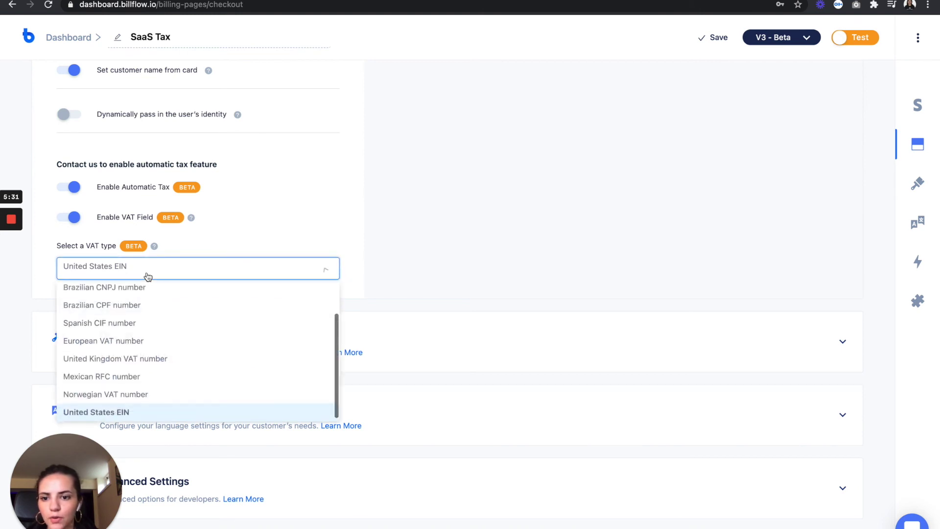
left_click(135, 345)
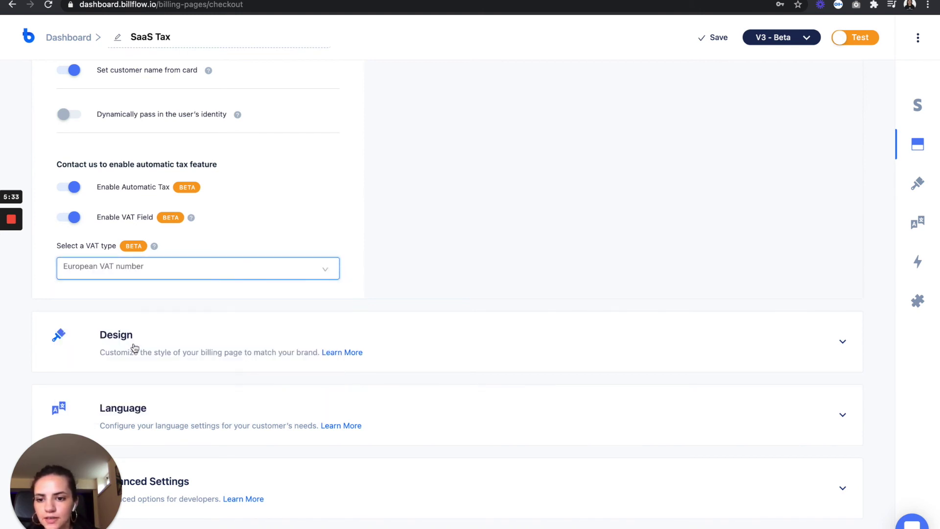
Save the checkout page and copy its plain HTML embed code.
left_click(354, 239)
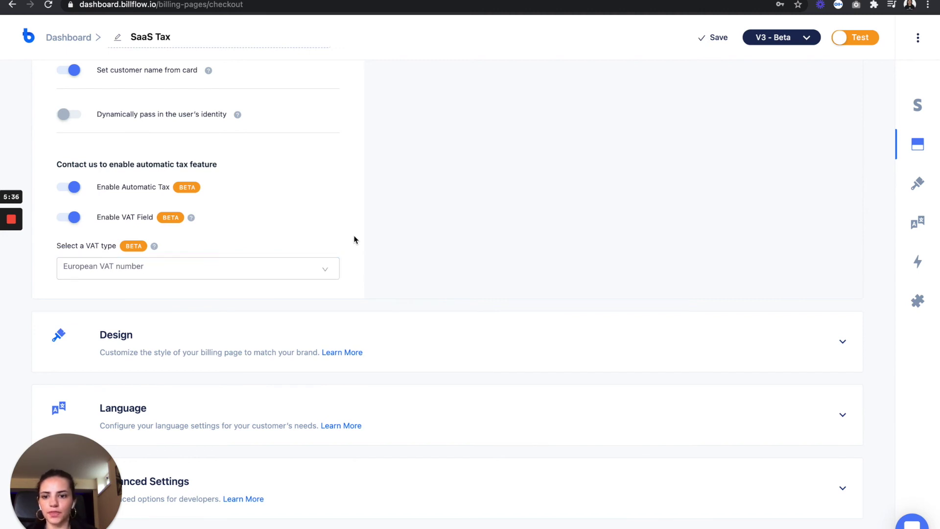
scroll(355, 240, "down", 3)
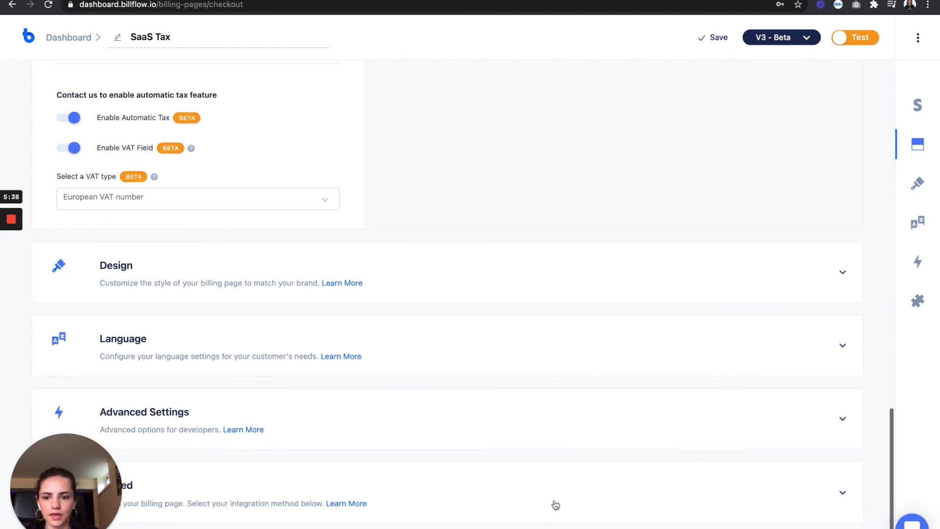
left_click(541, 490)
left_click(447, 475)
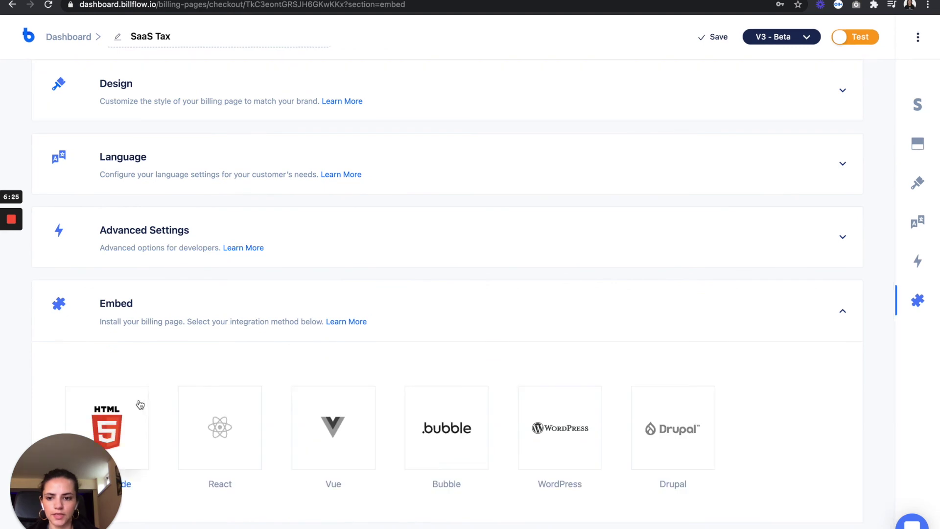
left_click(105, 431)
scroll(676, 448, "down", 2)
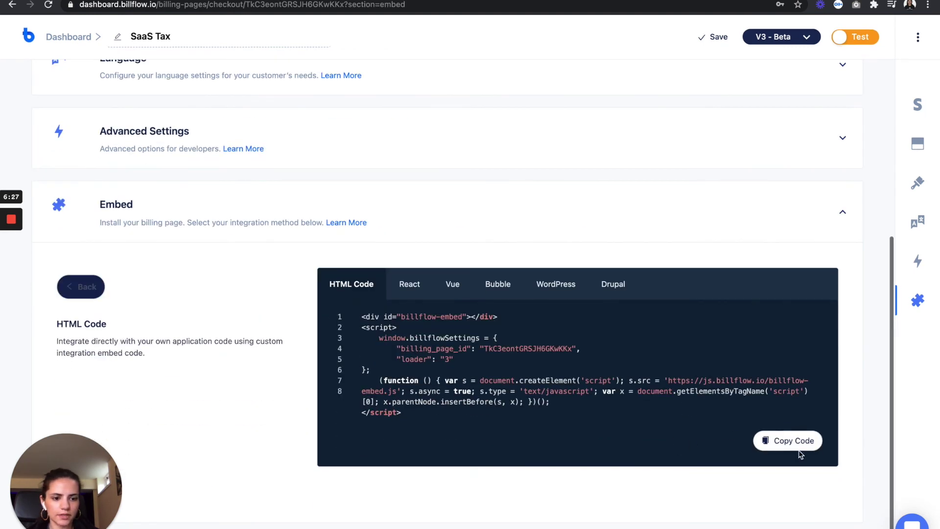
left_click(789, 441)
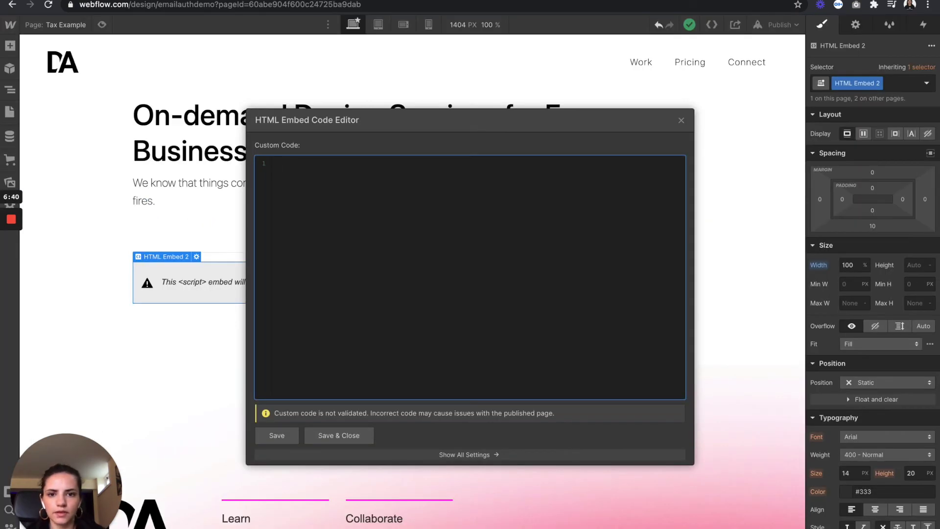
Paste the embed code into the Webflow HTML Embed and publish the site.
key("ctrl+v")
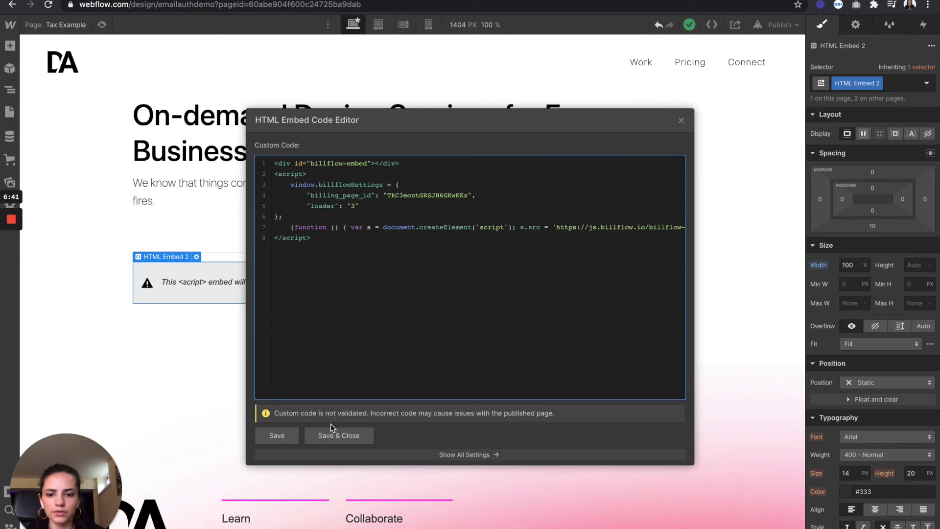
left_click(332, 435)
left_click(779, 25)
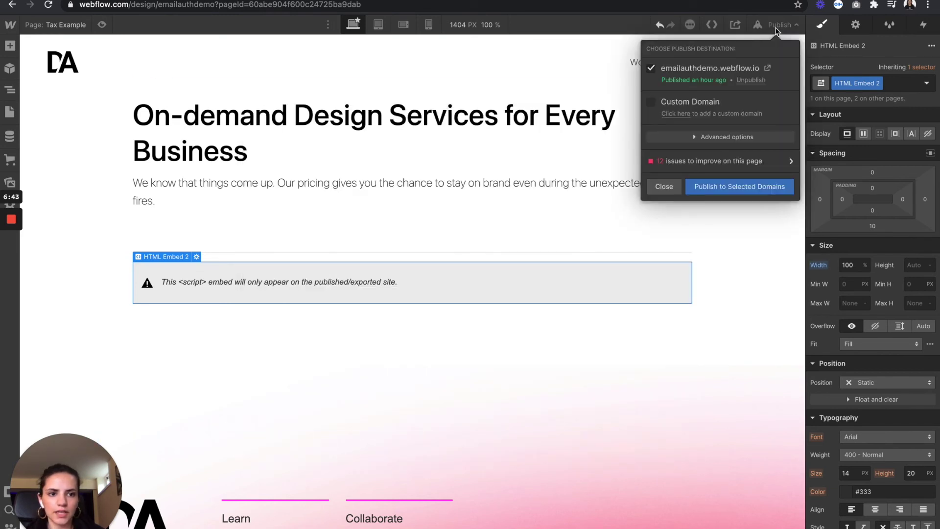
left_click(734, 191)
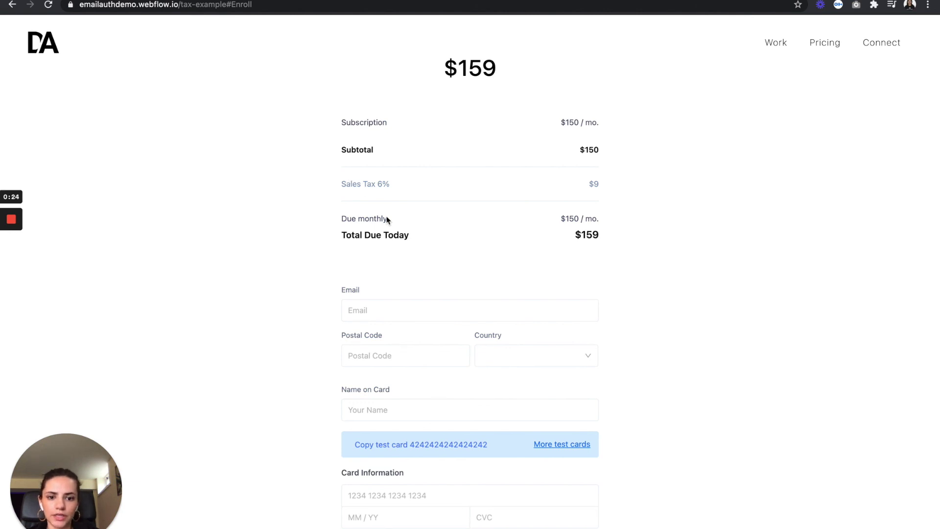
Set the live checkout's country to Germany (DE), recalculating tax to 19% VAT ($28.50).
left_click(555, 356)
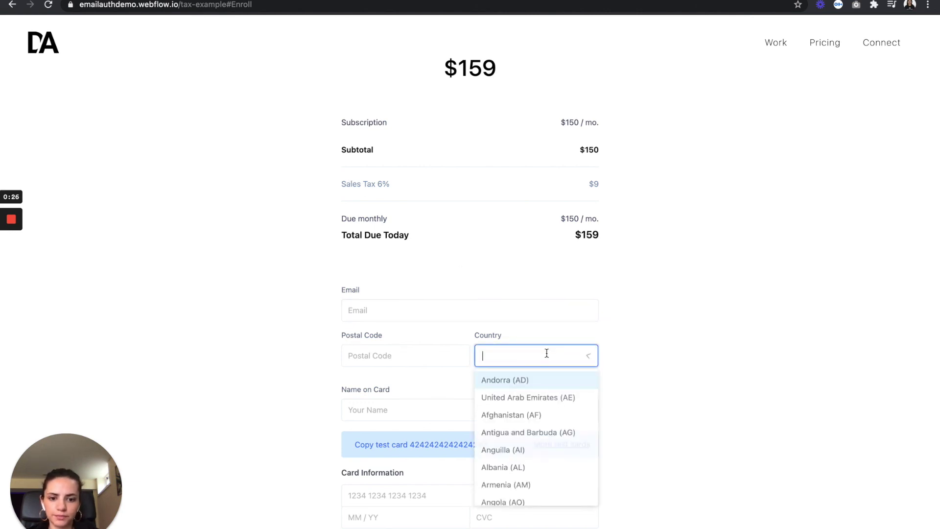
type("German")
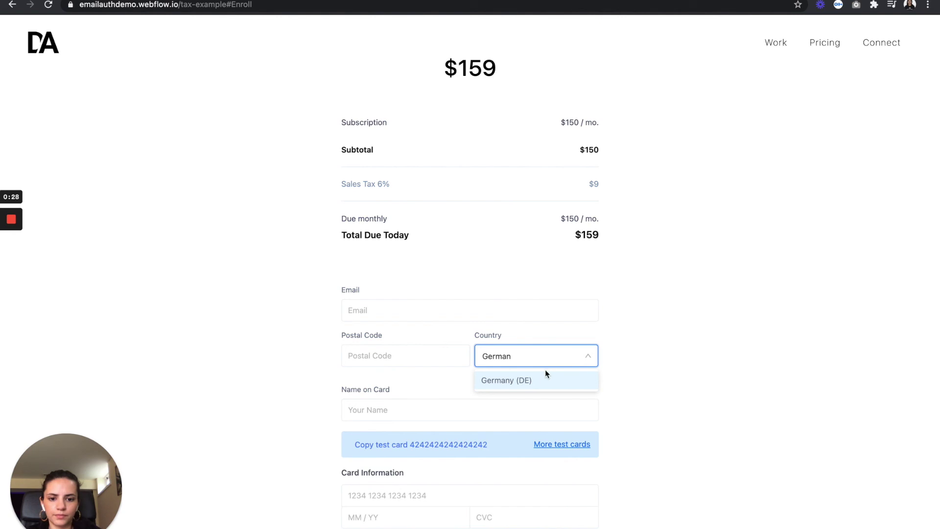
left_click(543, 380)
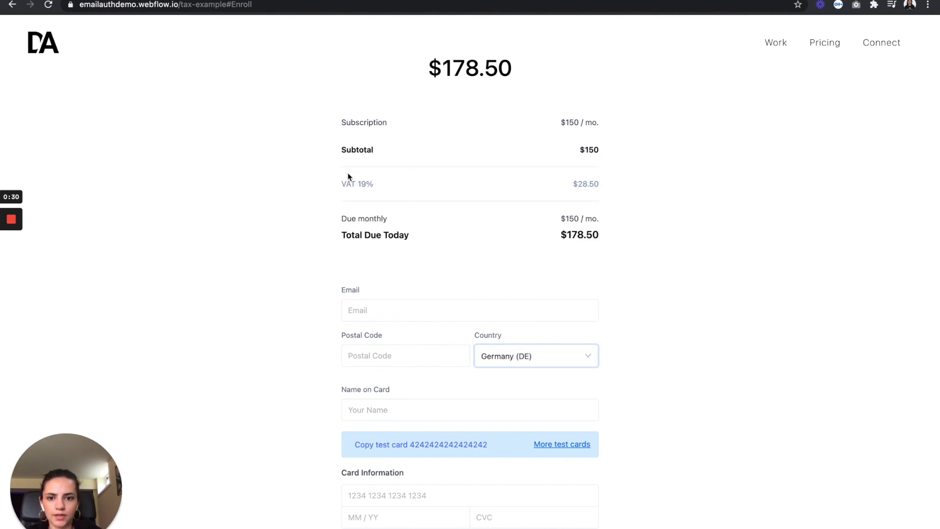